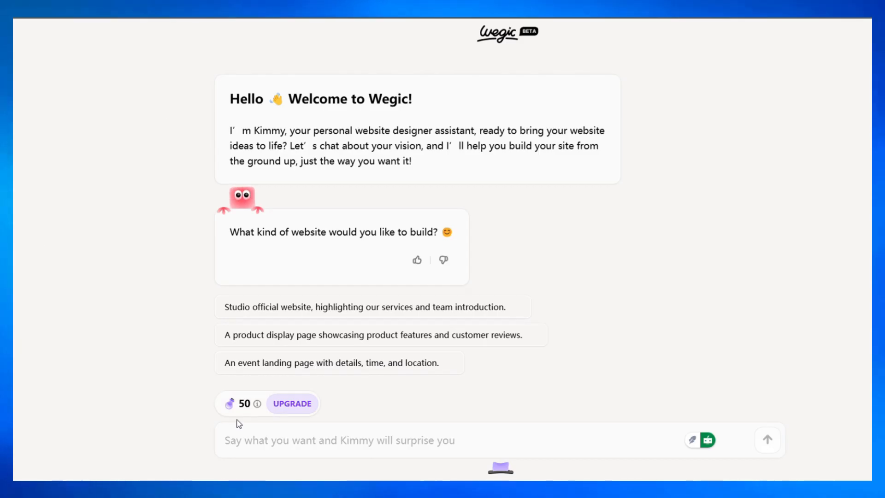
# Send the request "Create a modern coffee shop website with a rustic feel, featuring our menu, about us, and contact pages."
pyautogui.write('Create a mode')
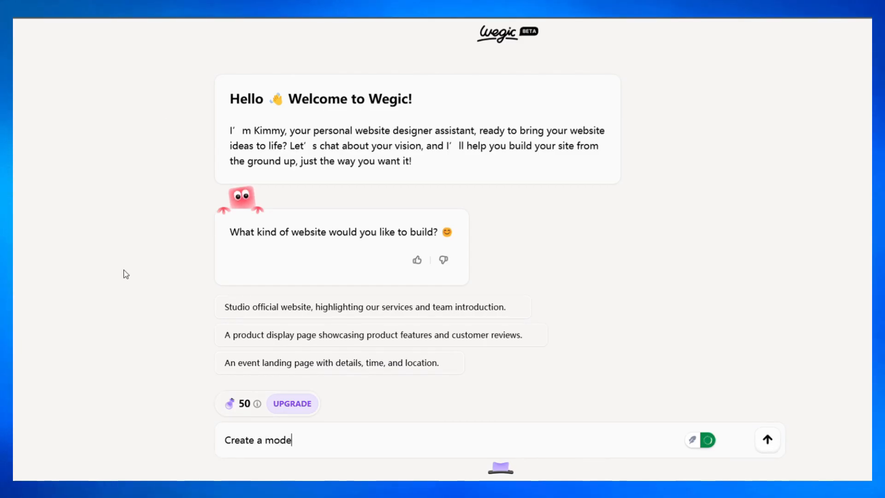
pyautogui.write('rn coffee shop')
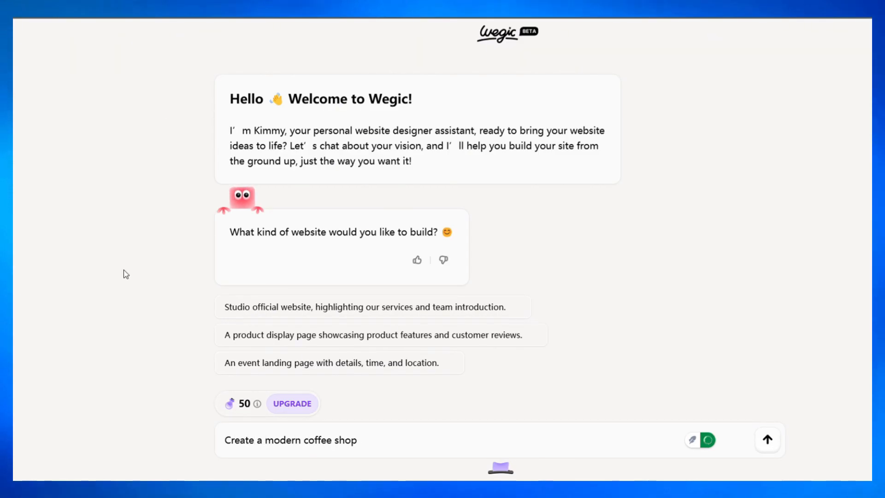
pyautogui.write(' website with a')
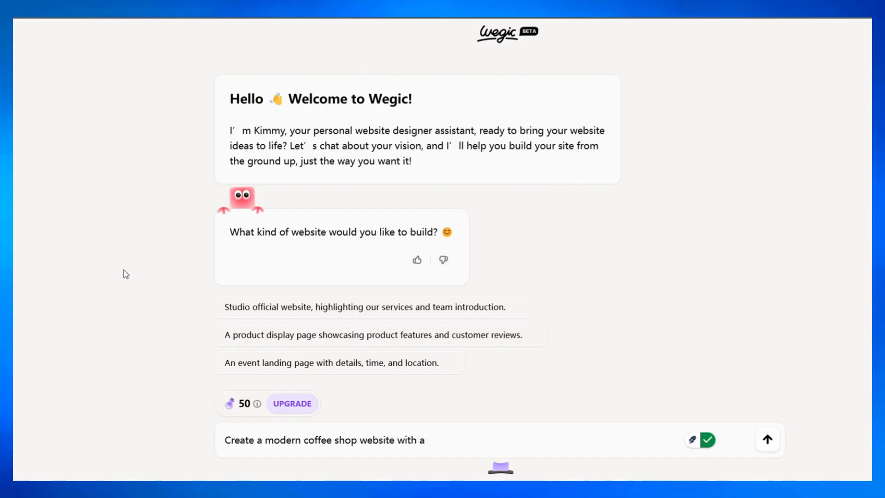
pyautogui.write(' rustic feel,')
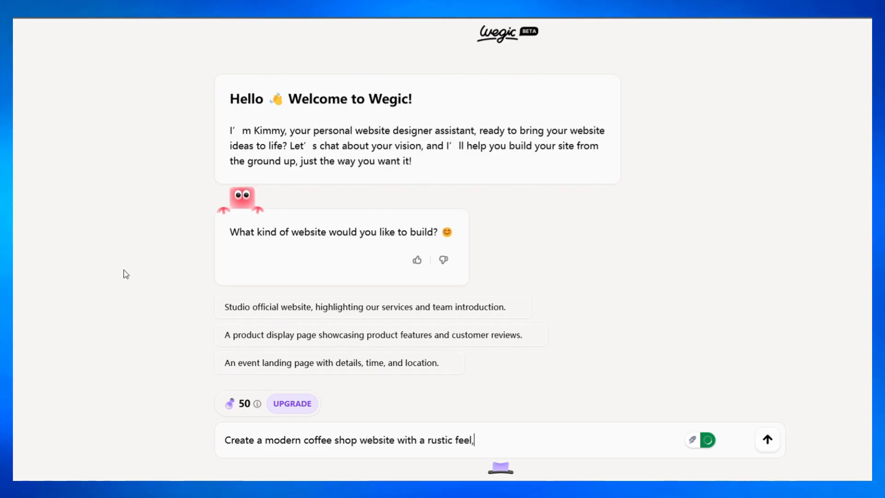
pyautogui.write(' featuring our ')
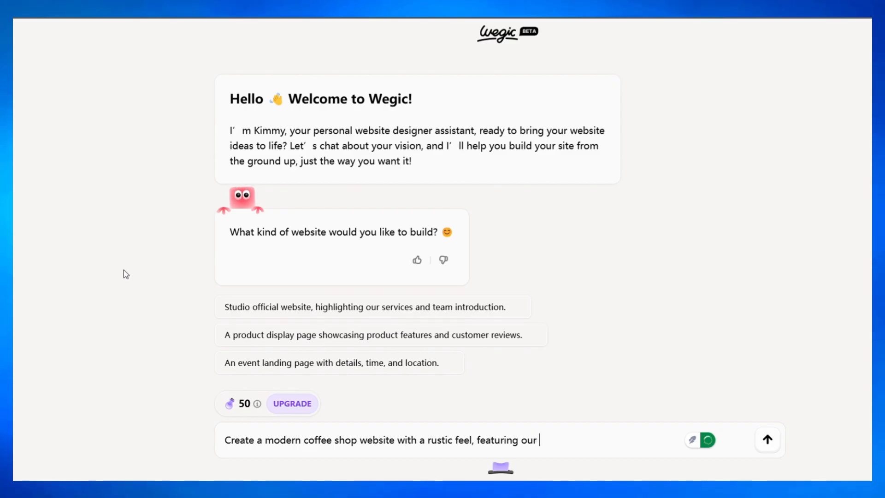
pyautogui.write('menu, about u')
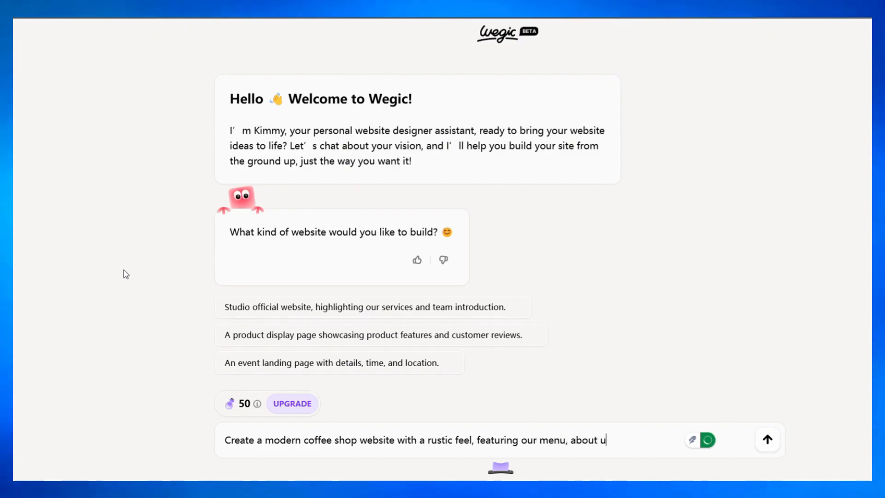
pyautogui.write('s, and contact pages.')
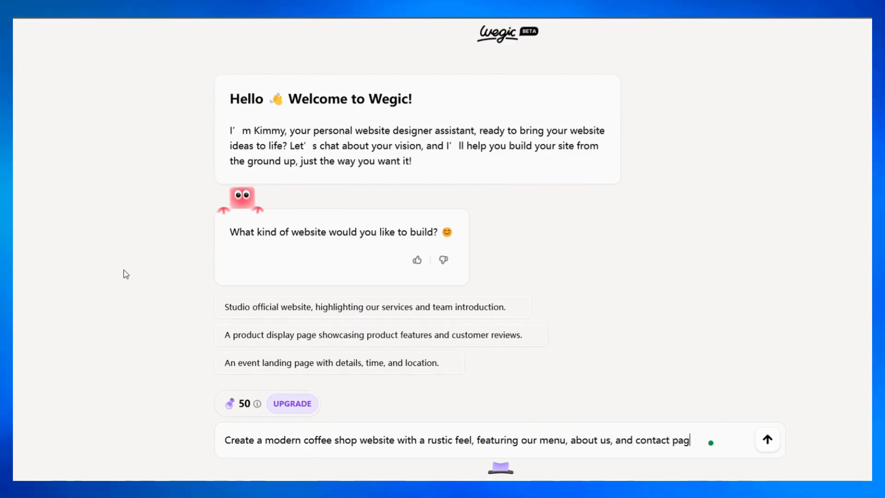
pyautogui.press('Return')
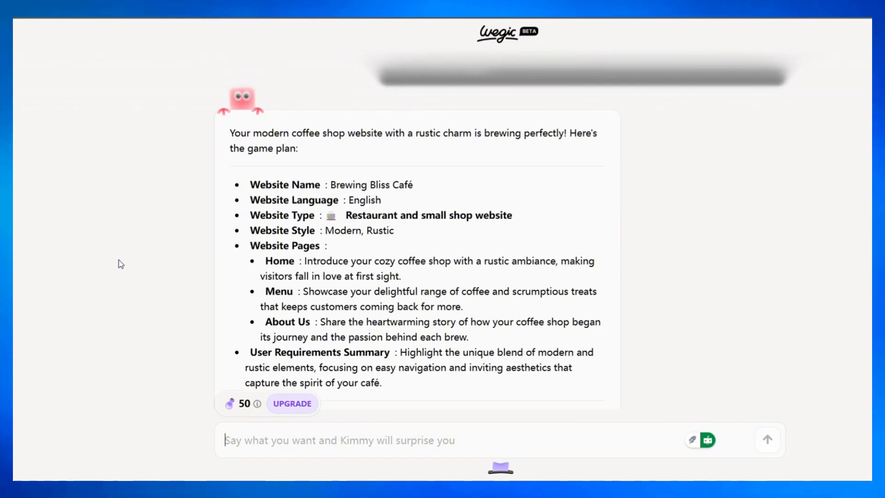
# Approve the proposed café website plan by replying "Ok now" in the chat
pyautogui.write('Ok now')
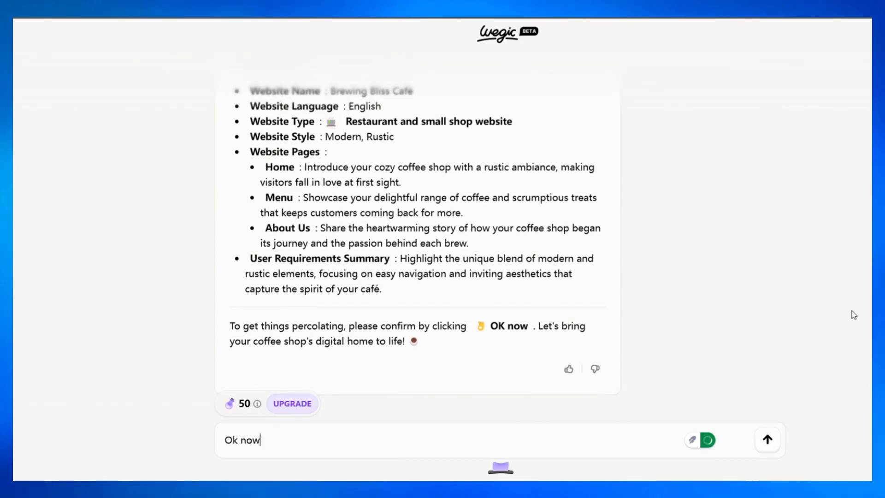
pyautogui.press('Return')
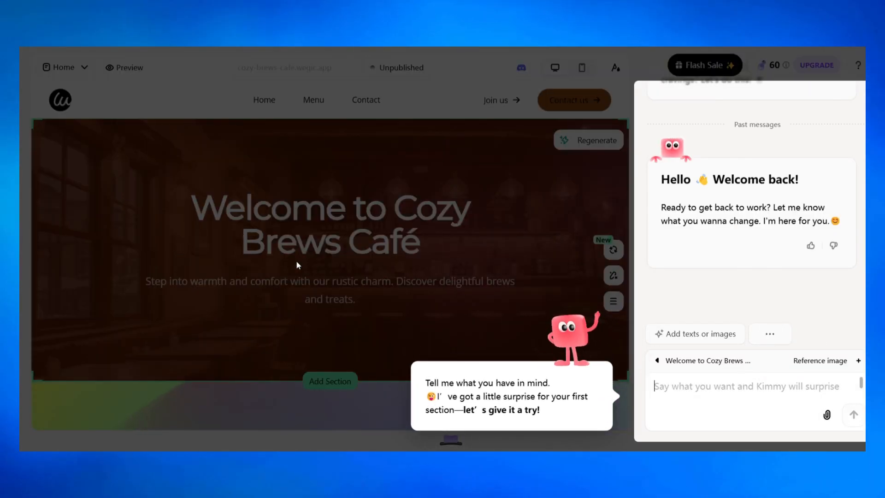
# Ask Kimmy to "Add X and LinkedIn icons below the main button." in the welcome section
pyautogui.write('Add X and LinkedIn icons below the main button.')
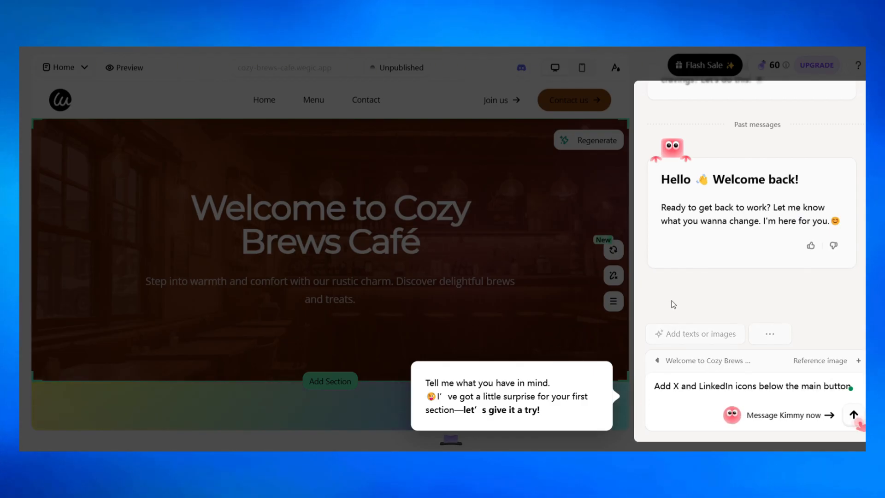
pyautogui.scroll(3, 695, 204)
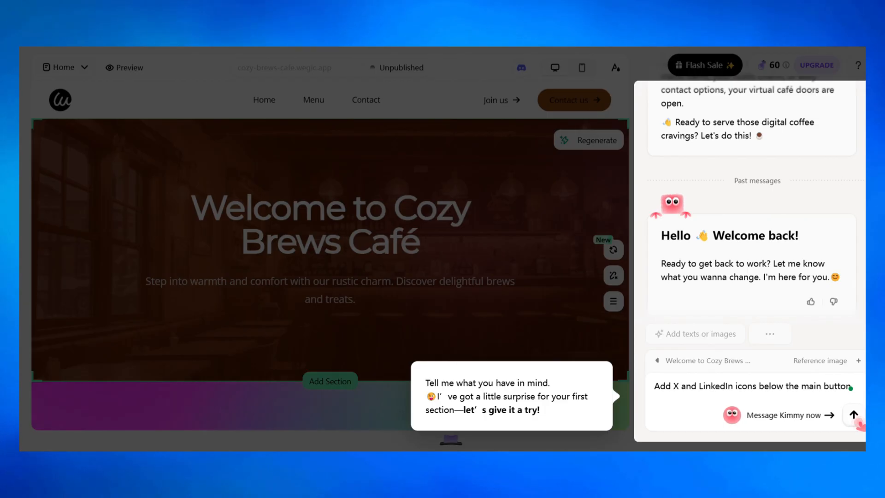
pyautogui.click(854, 415)
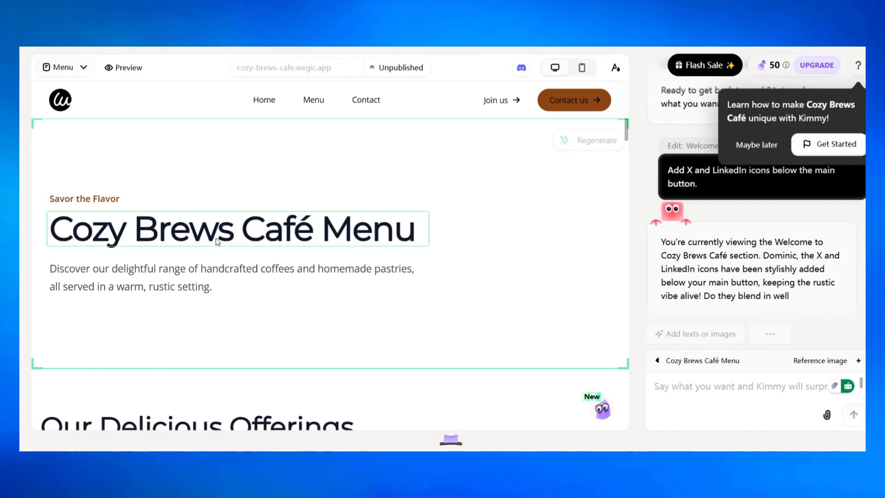
# Dismiss the getting-started offer and review the Menu page's sections from its heading down to the footer and back
pyautogui.scroll(-6, 217, 242)
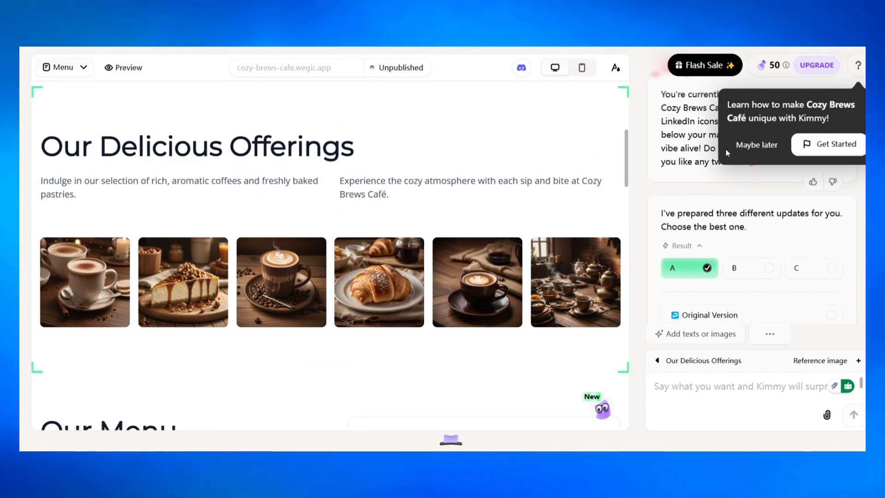
pyautogui.click(756, 145)
pyautogui.scroll(-1, 432, 212)
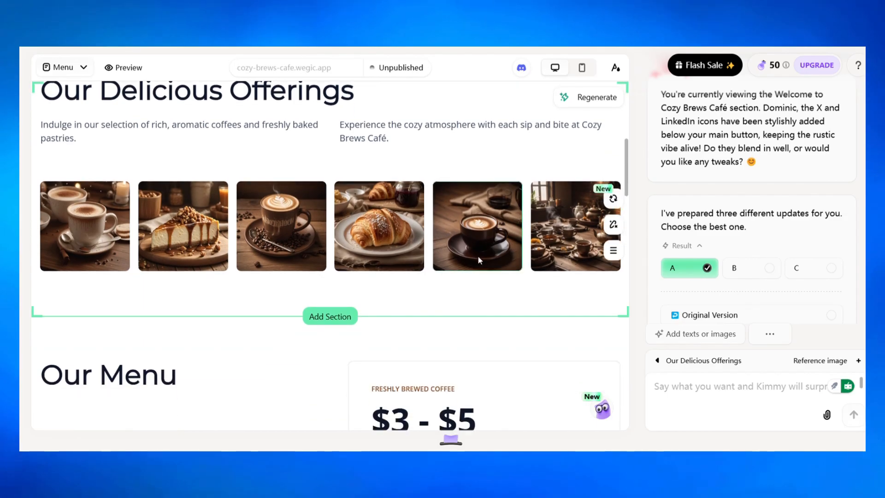
pyautogui.scroll(-3, 228, 304)
pyautogui.scroll(-5, 228, 304)
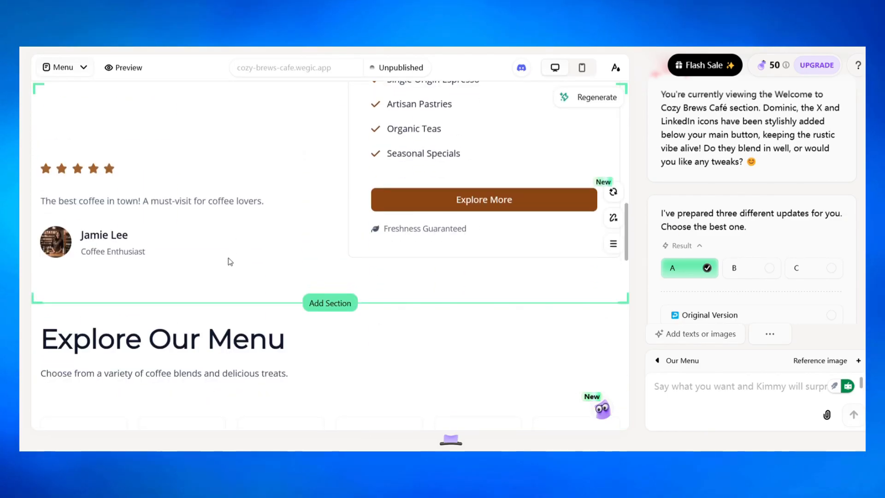
pyautogui.scroll(-5, 230, 261)
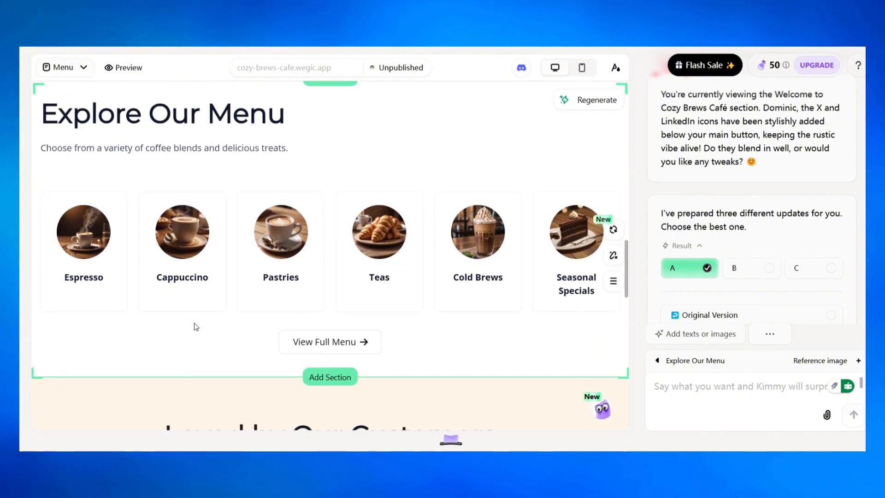
pyautogui.scroll(-5, 195, 323)
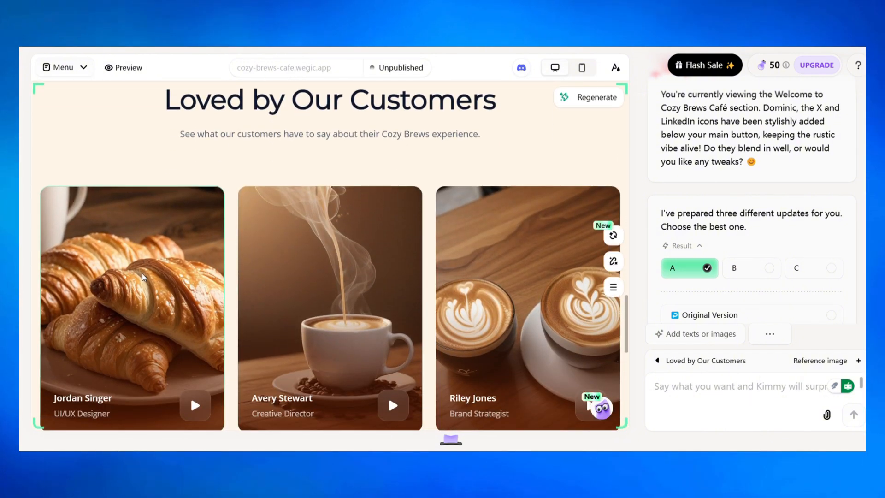
pyautogui.scroll(-2, 142, 273)
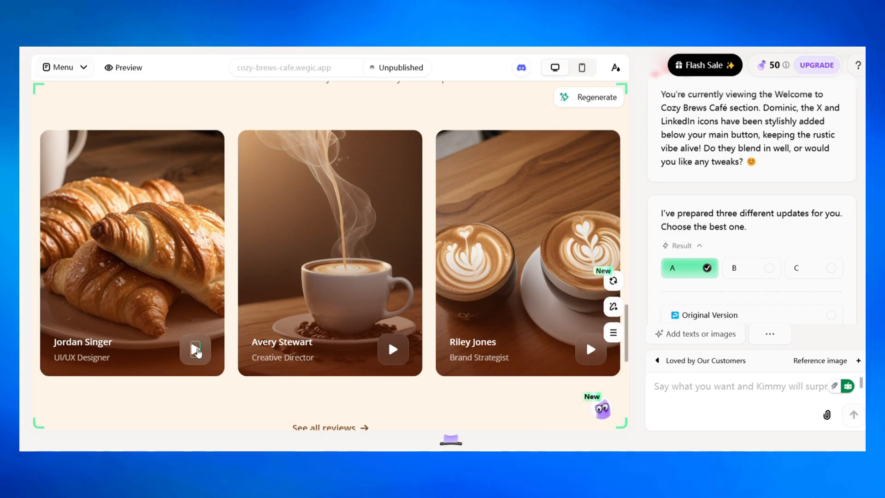
pyautogui.click(196, 350)
pyautogui.scroll(-2, 117, 362)
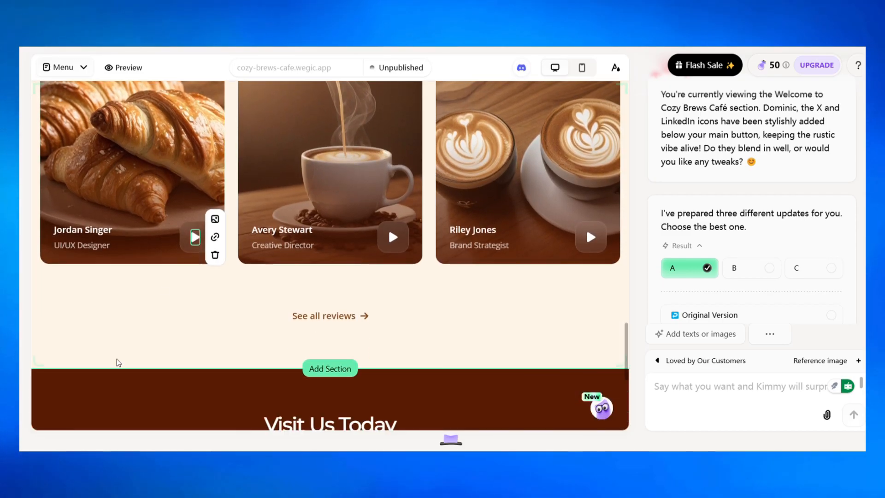
pyautogui.scroll(-4, 135, 306)
pyautogui.scroll(-2, 134, 304)
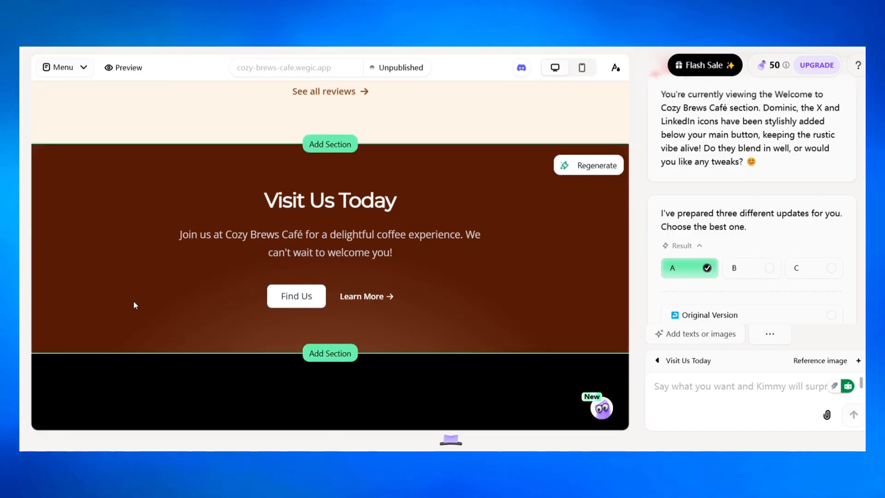
pyautogui.scroll(-2, 136, 300)
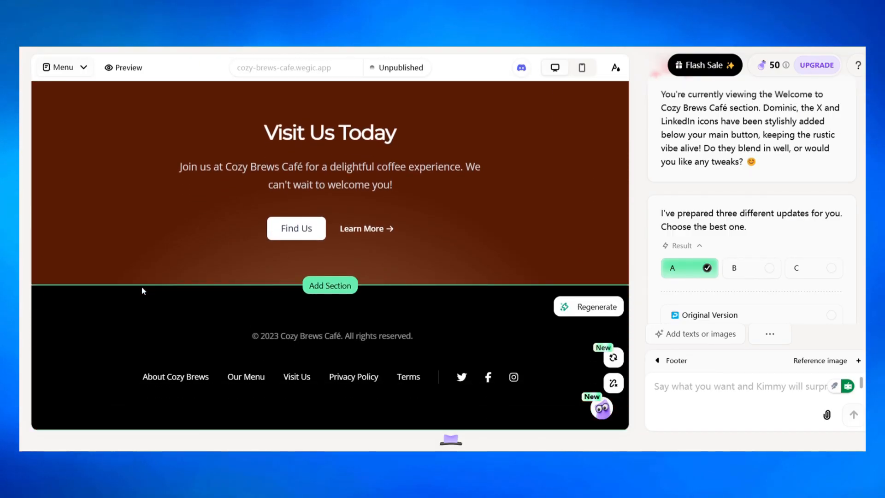
pyautogui.scroll(10, 134, 320)
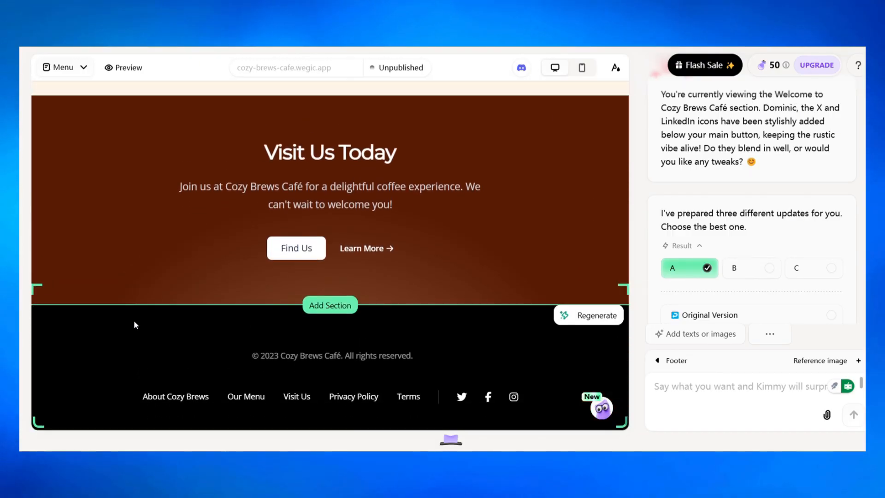
pyautogui.scroll(10, 135, 323)
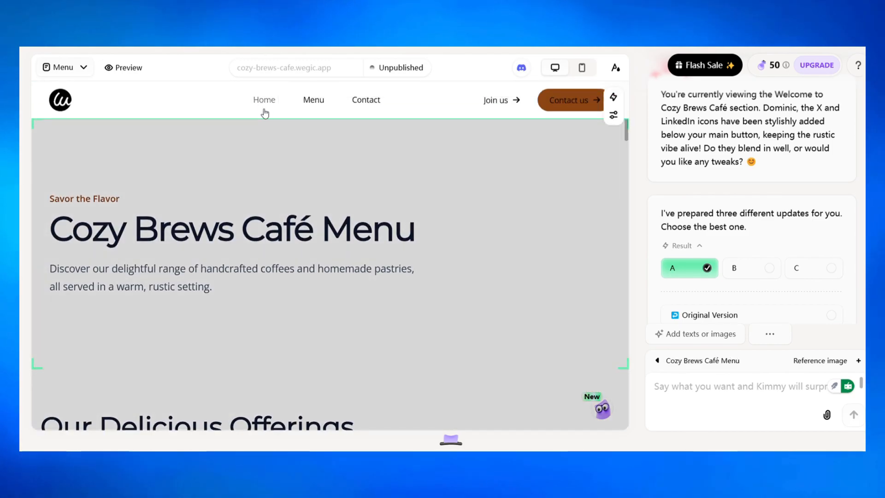
# Switch to the Home page and review its sections, including gallery, guest reviews, blog, snacks and team, down to the footer
pyautogui.click(263, 106)
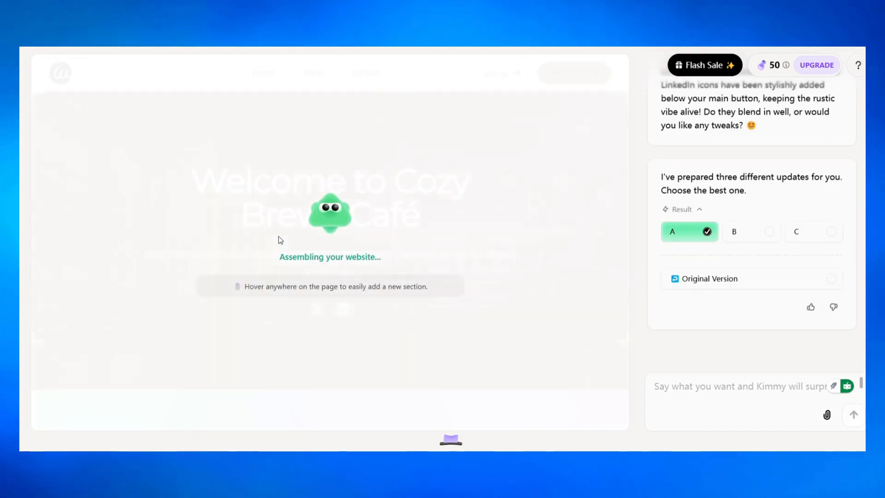
pyautogui.scroll(-5, 157, 233)
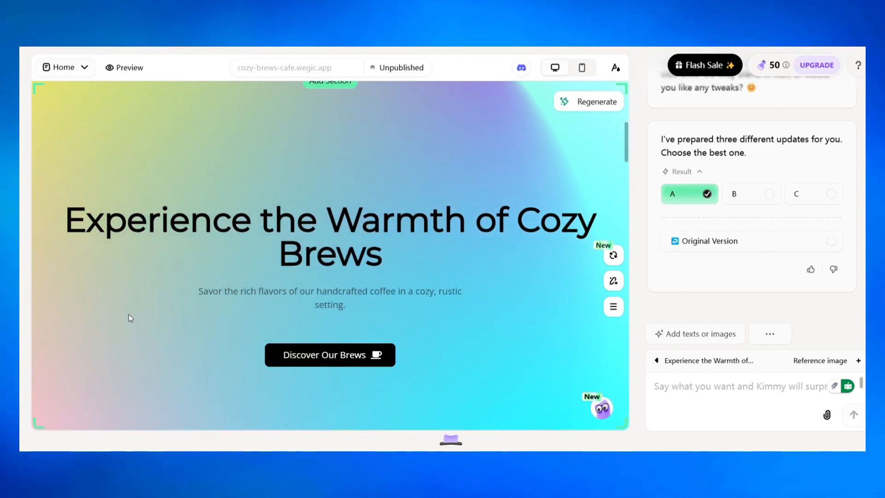
pyautogui.scroll(-3, 129, 315)
pyautogui.scroll(-6, 129, 314)
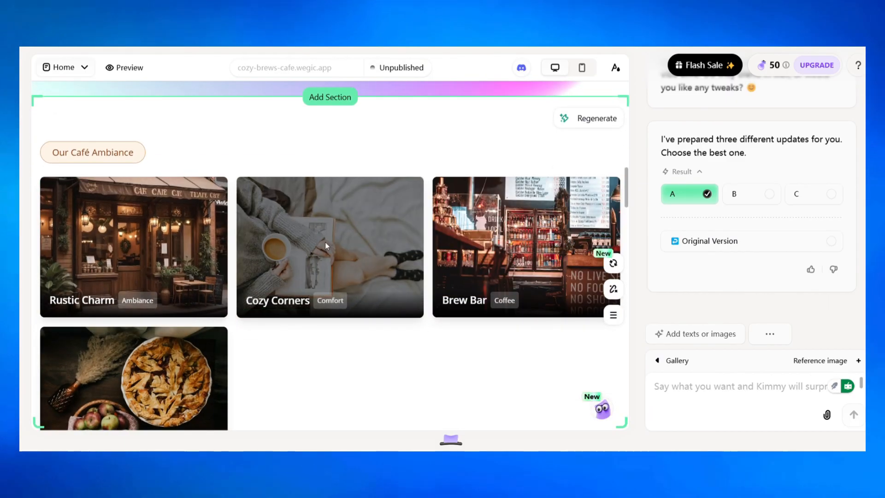
pyautogui.scroll(-3, 314, 324)
pyautogui.scroll(-6, 322, 296)
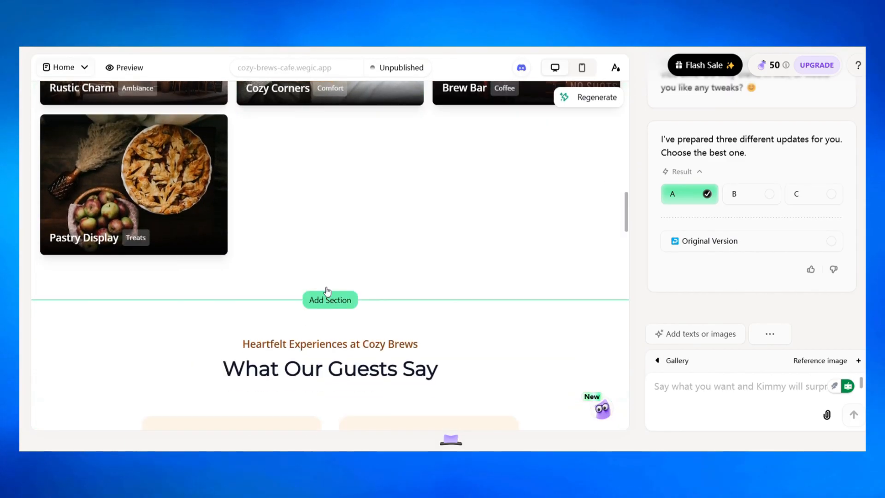
pyautogui.scroll(-1, 180, 280)
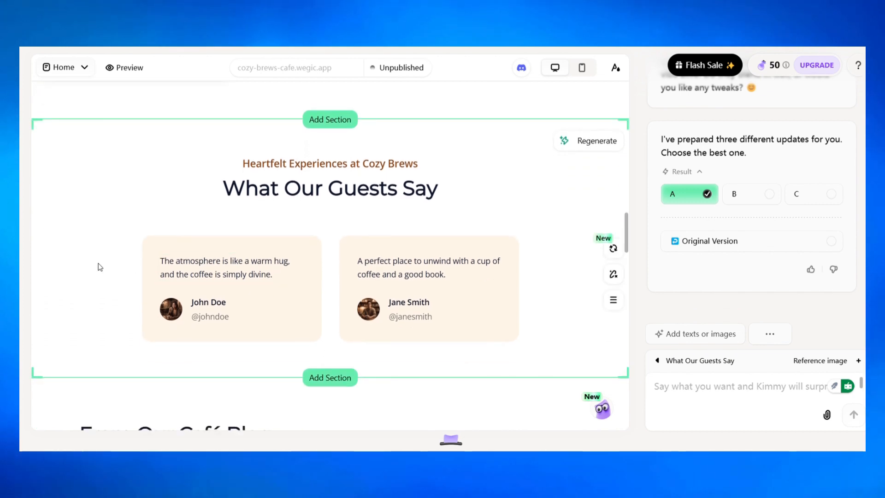
pyautogui.scroll(-5, 75, 254)
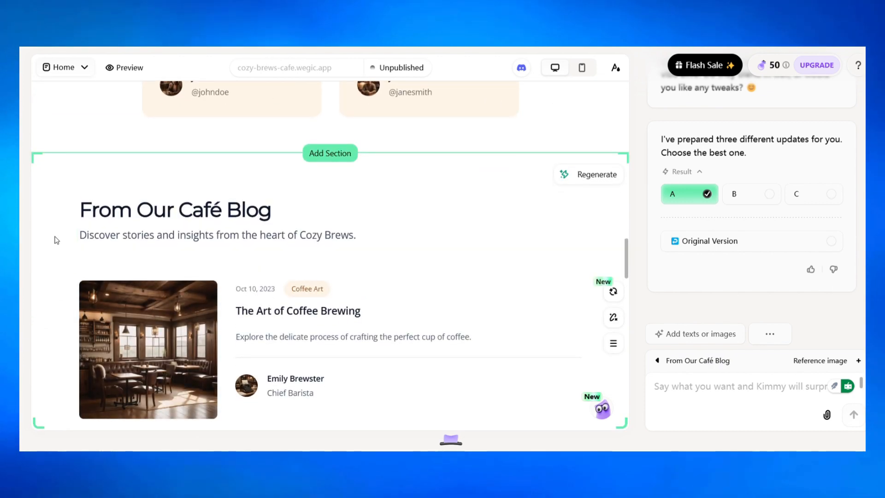
pyautogui.scroll(-5, 56, 240)
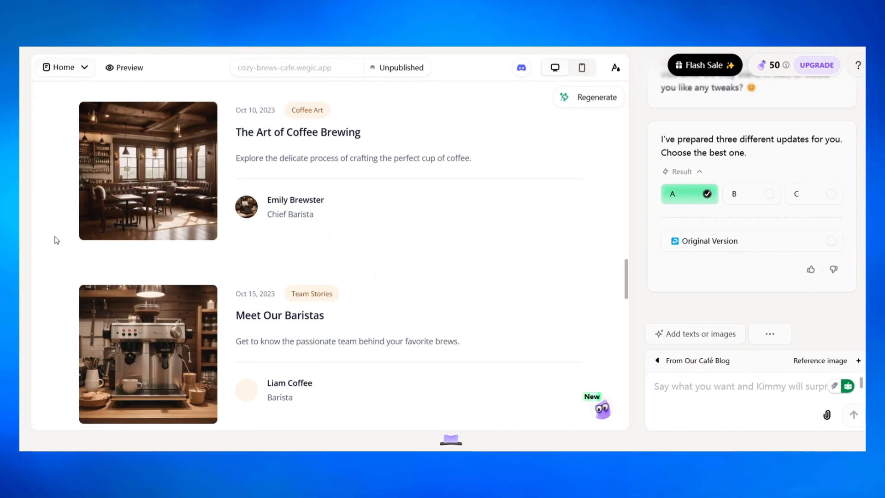
pyautogui.scroll(-9, 57, 239)
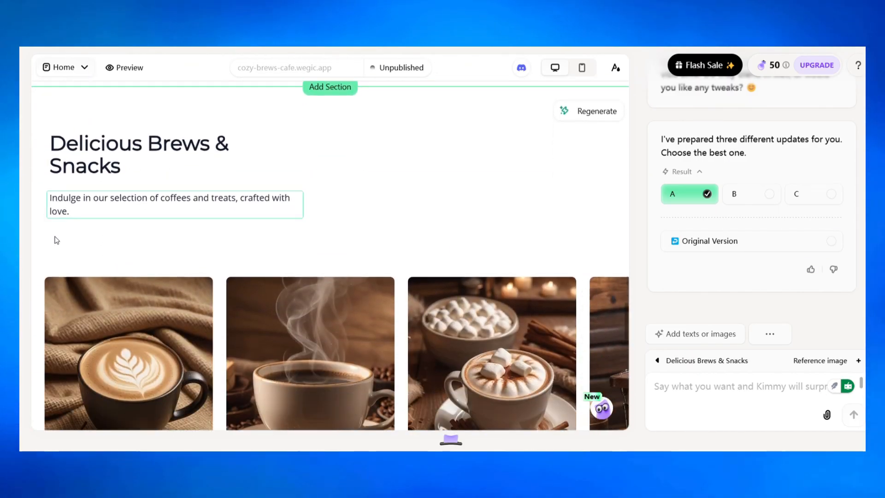
pyautogui.scroll(-10, 55, 240)
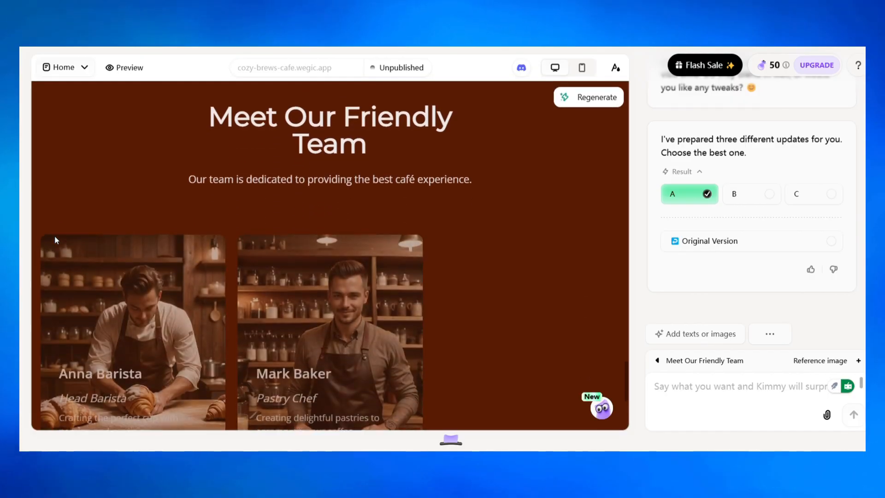
pyautogui.scroll(-1, 55, 239)
pyautogui.scroll(-1, 56, 239)
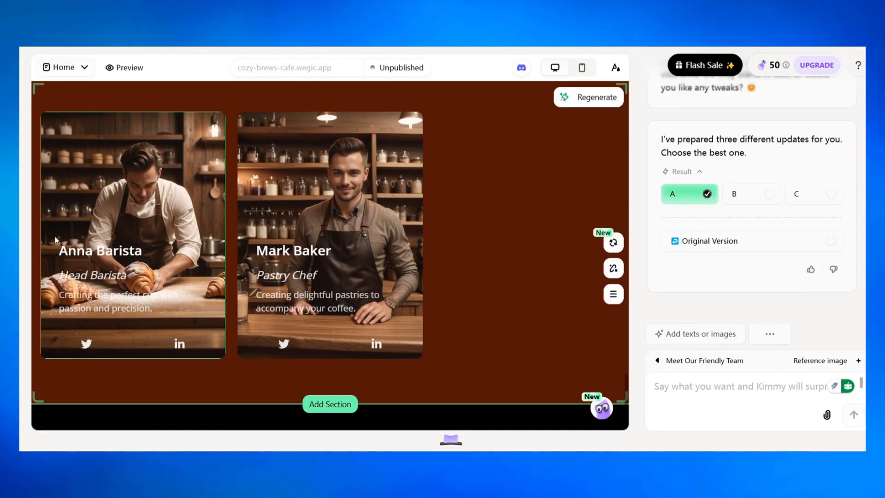
pyautogui.scroll(-1, 55, 240)
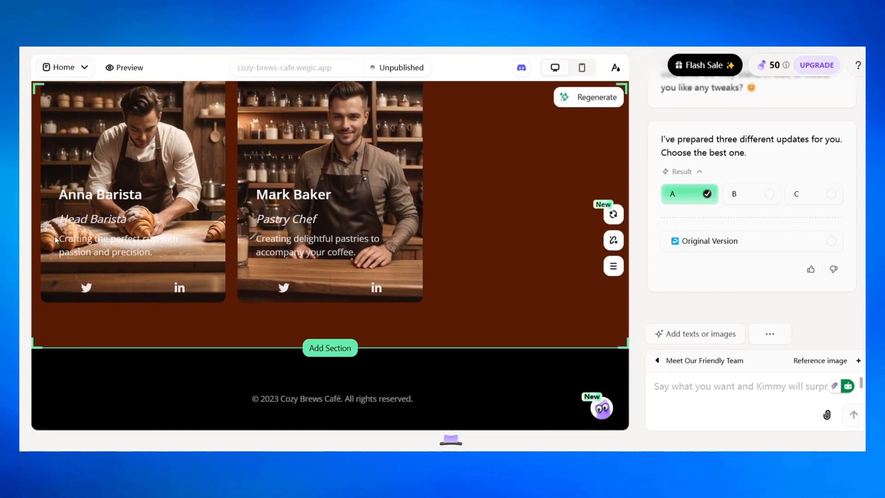
# Review the Home page's team section and footer and return to the welcome section
pyautogui.scroll(-1, 56, 240)
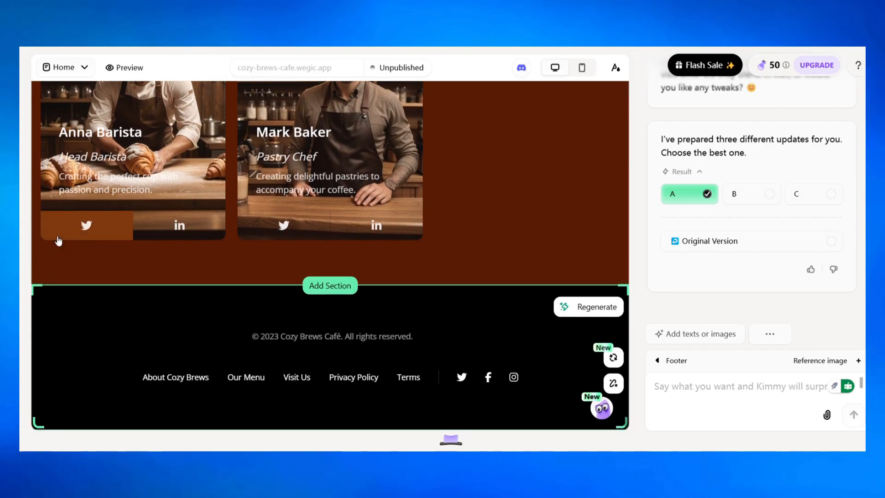
pyautogui.scroll(4, 55, 239)
pyautogui.scroll(15, 585, 251)
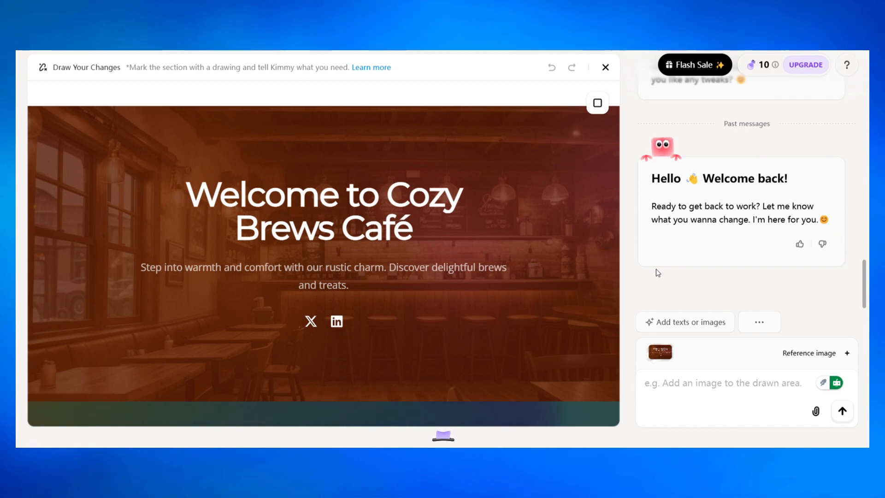
# Examine the reference image options for the drawn request and look over the welcome section
pyautogui.click(787, 362)
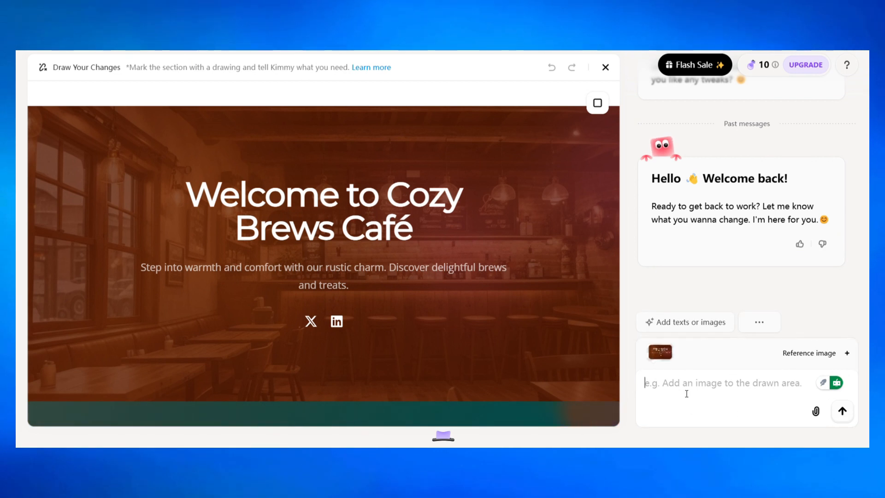
pyautogui.click(824, 356)
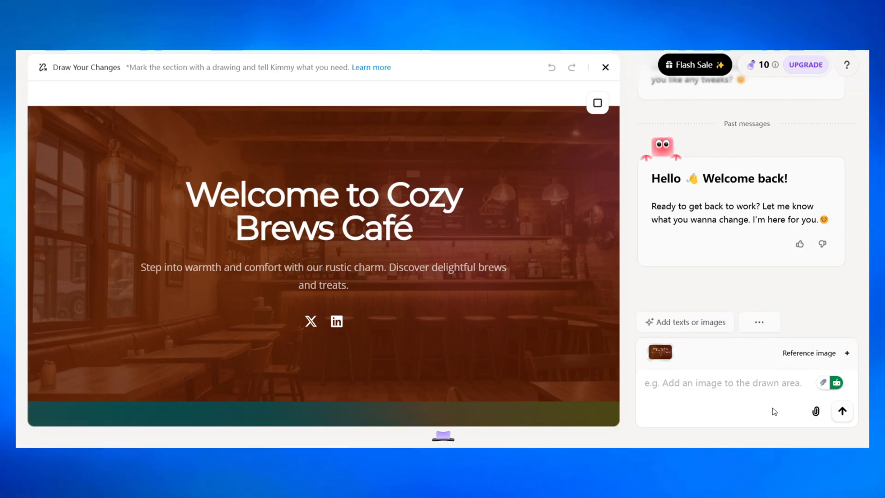
pyautogui.moveTo(824, 355)
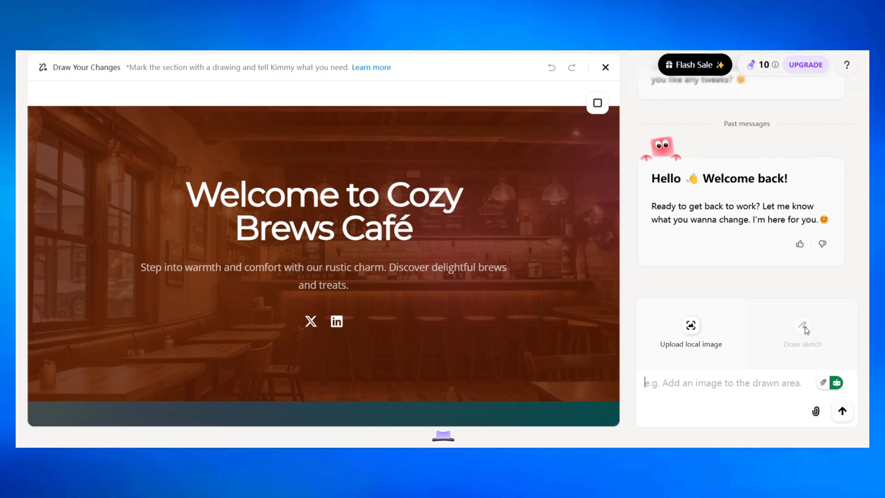
pyautogui.click(691, 333)
pyautogui.scroll(-3, 421, 266)
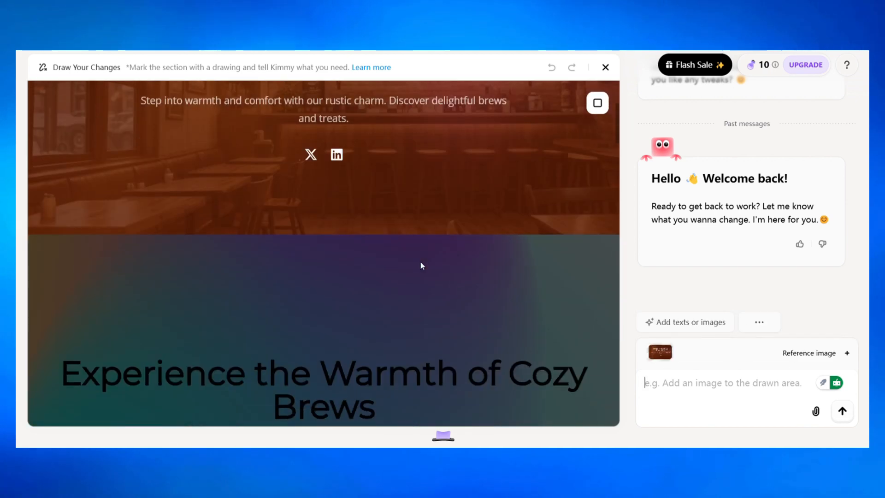
pyautogui.scroll(2, 421, 266)
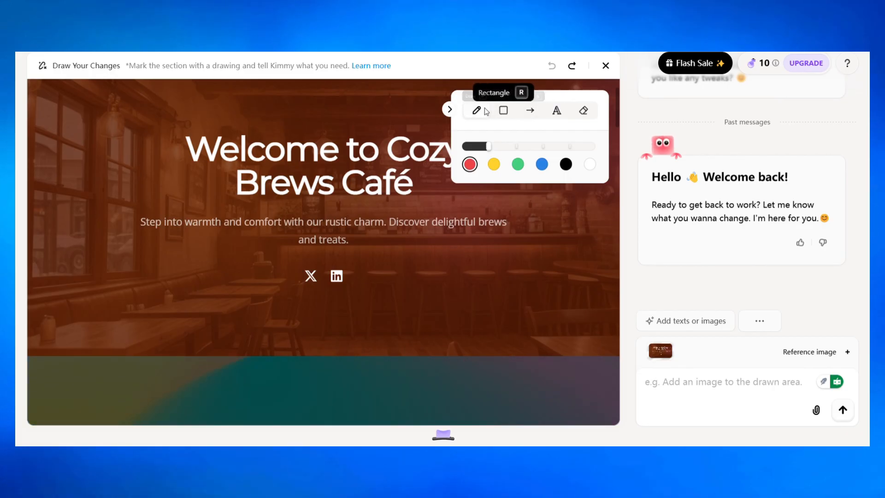
# Circle the tagline under the "Welcome to Cozy Brews Café" heading with a red freehand pencil line
pyautogui.click(450, 110)
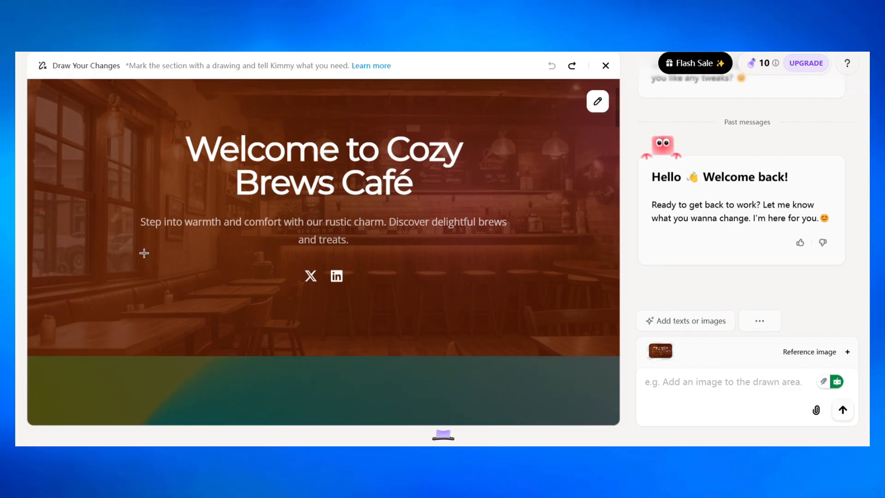
pyautogui.moveTo(167, 210)
pyautogui.mouseDown()
pyautogui.moveTo(123, 229)
pyautogui.moveTo(187, 263)
pyautogui.moveTo(384, 262)
pyautogui.moveTo(520, 247)
pyautogui.moveTo(514, 214)
pyautogui.moveTo(447, 210)
pyautogui.mouseUp()
pyautogui.moveTo(373, 208); pyautogui.dragTo(268, 211)
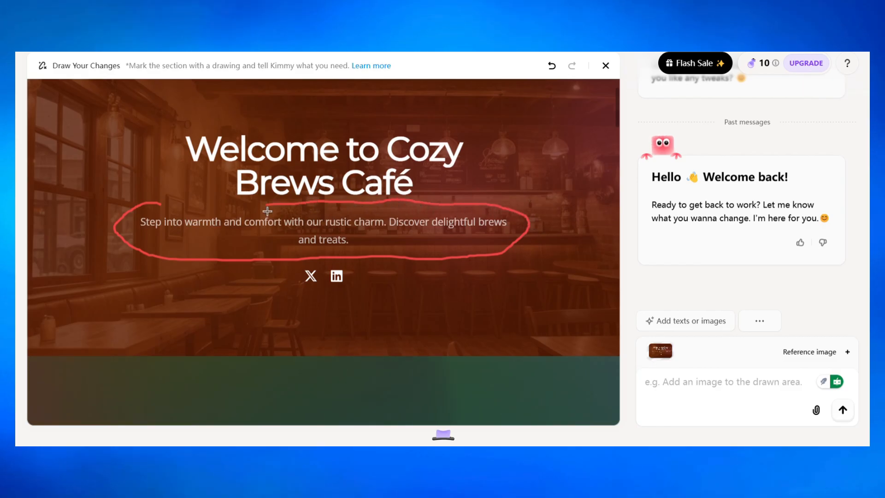
pyautogui.moveTo(184, 208); pyautogui.dragTo(160, 203)
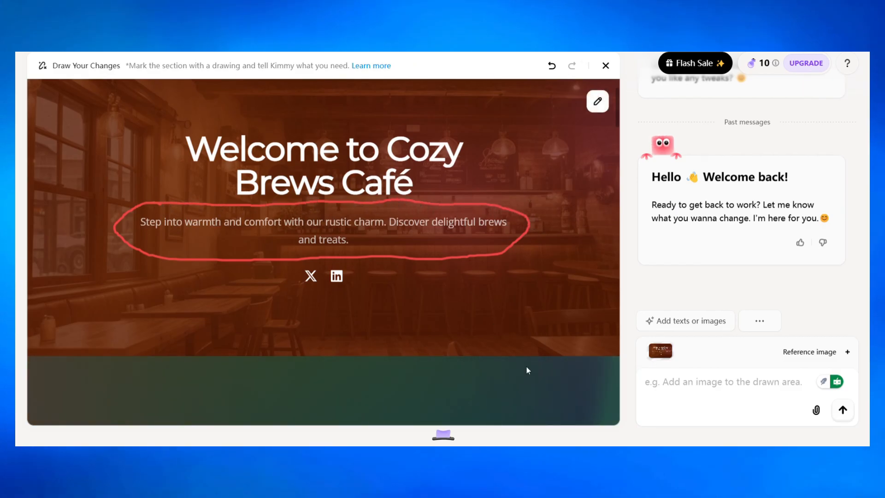
# Ask Kimmy "In the drawing can we add a contact button as well as a shop button." and have the request retried
pyautogui.click(673, 392)
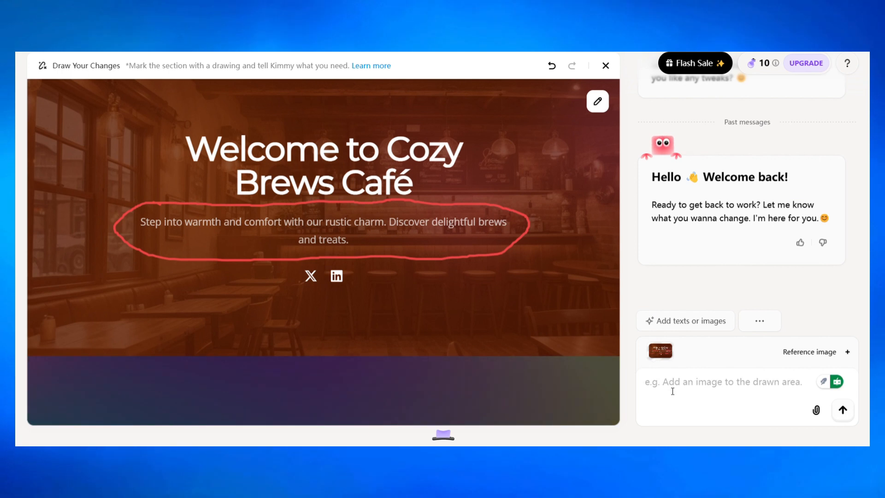
pyautogui.write('Can')
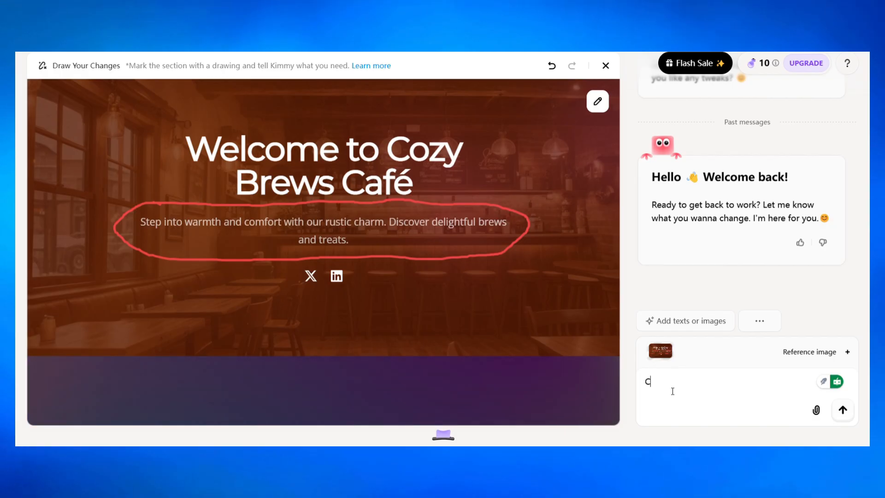
pyautogui.press('BackSpace')
pyautogui.press('BackSpace')
pyautogui.press('BackSpace')
pyautogui.write('I')
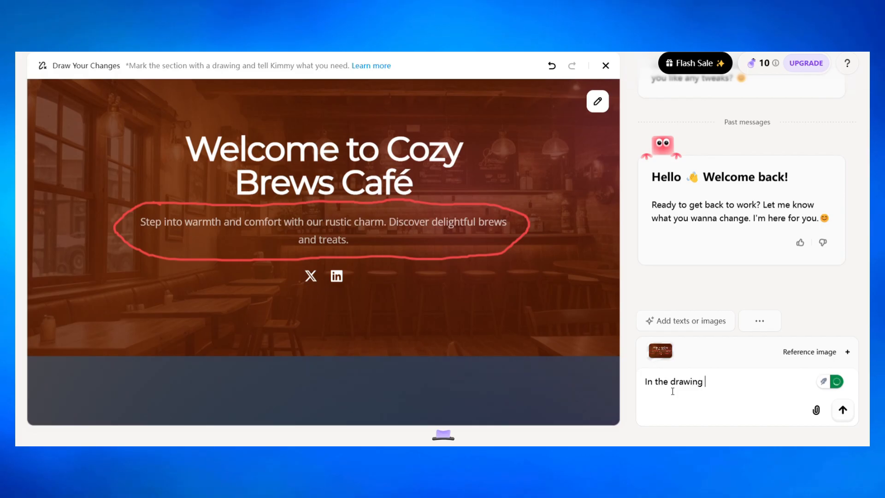
pyautogui.write('n the drawing can w')
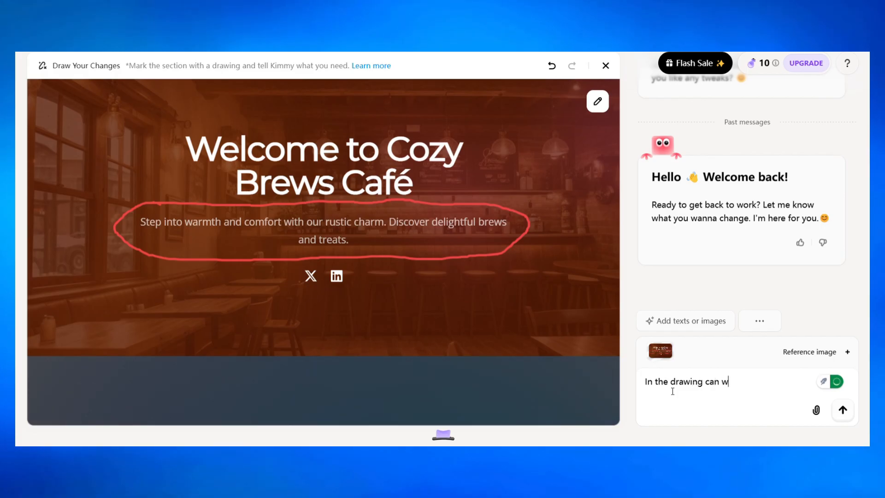
pyautogui.write('e add a')
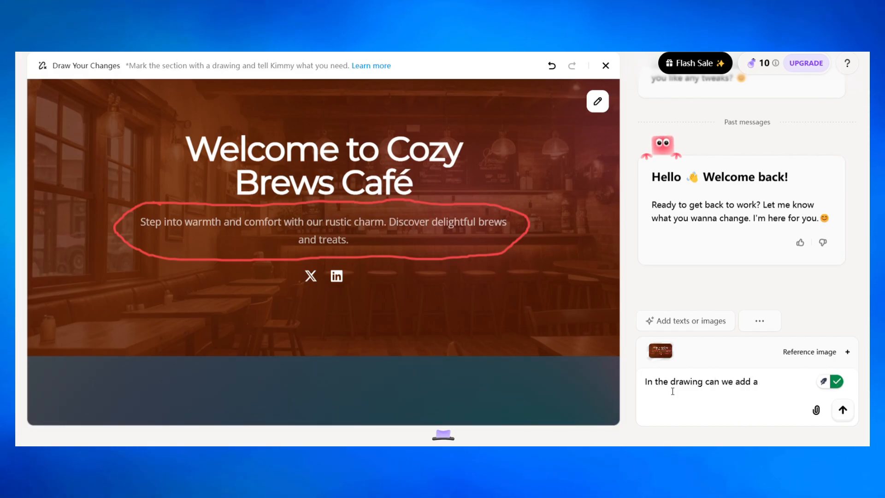
pyautogui.write(' conta')
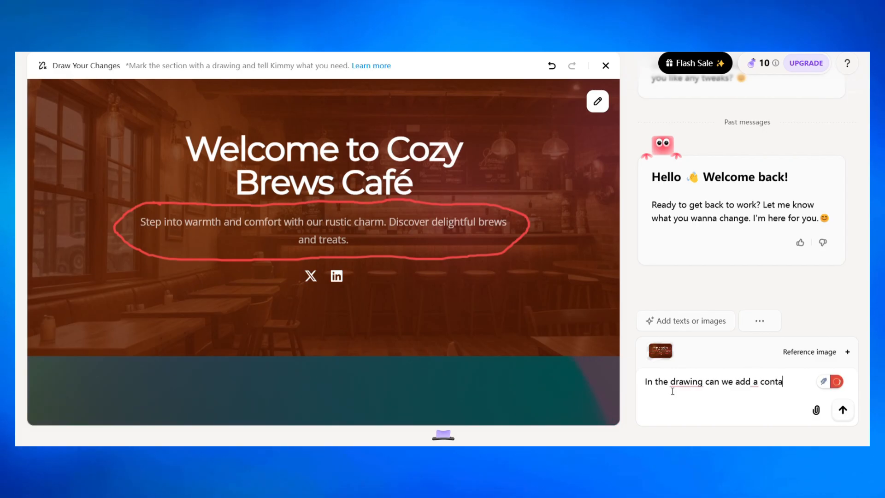
pyautogui.write('ct button')
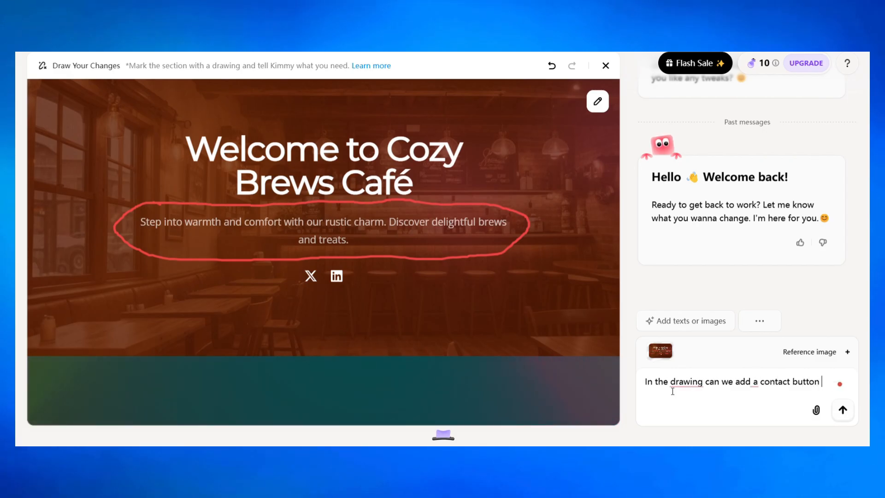
pyautogui.write(' as we')
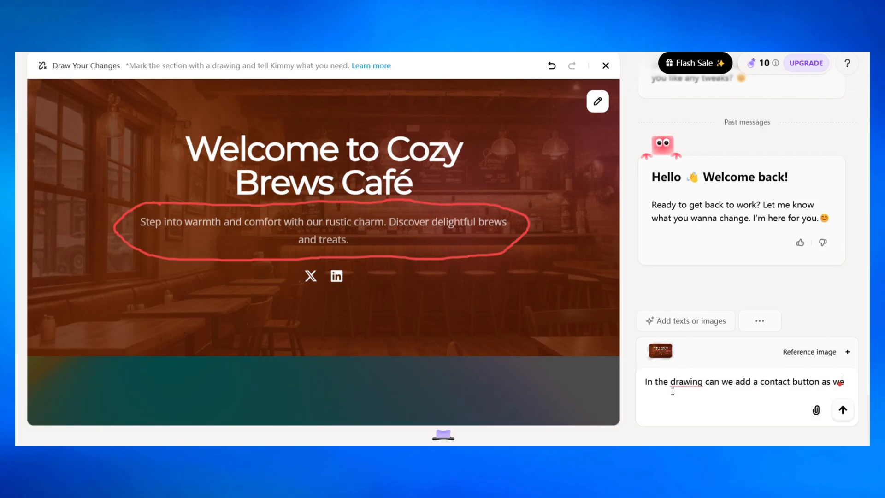
pyautogui.write('ll as a sho')
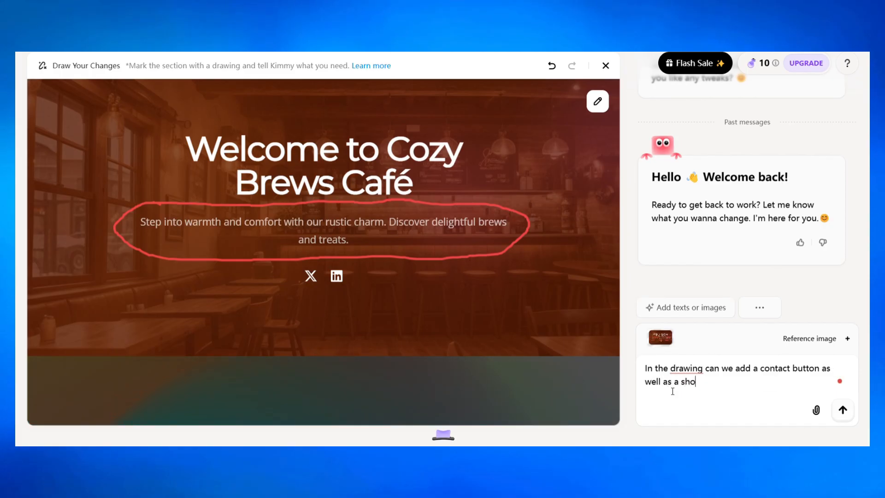
pyautogui.write('p button.')
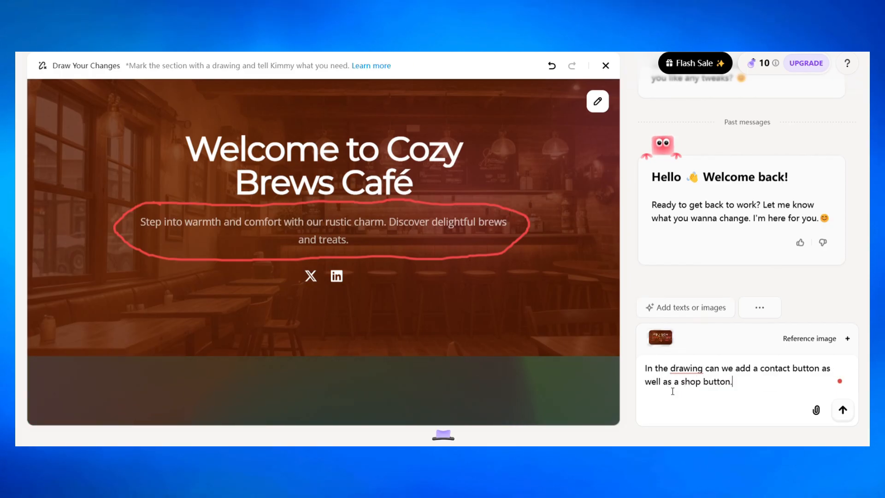
pyautogui.press('Return')
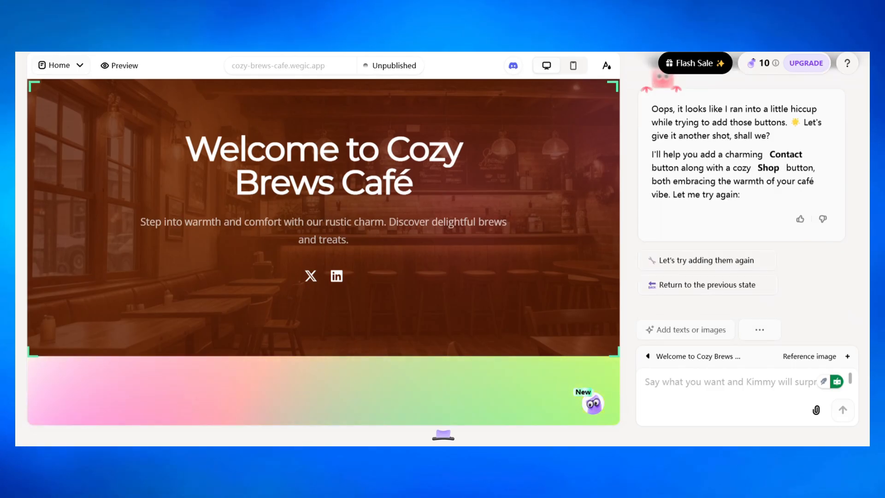
pyautogui.click(696, 260)
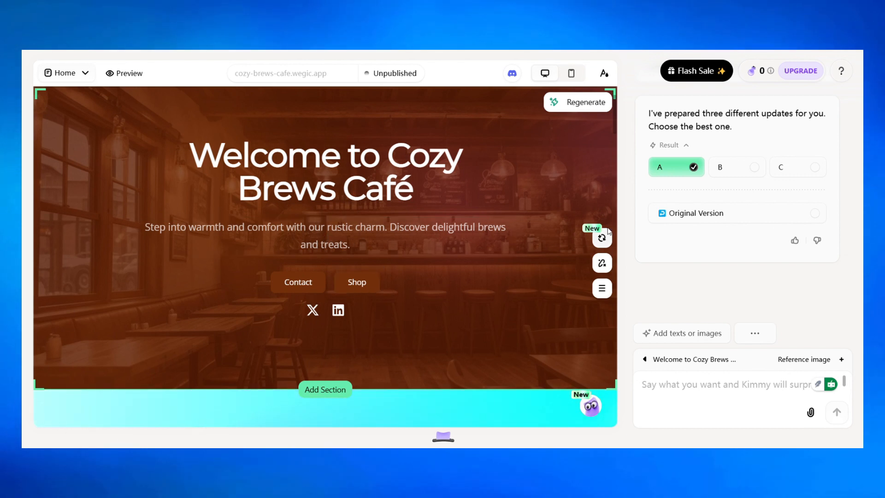
# Compare the generated welcome section updates A, B and C and keep version A
pyautogui.click(730, 170)
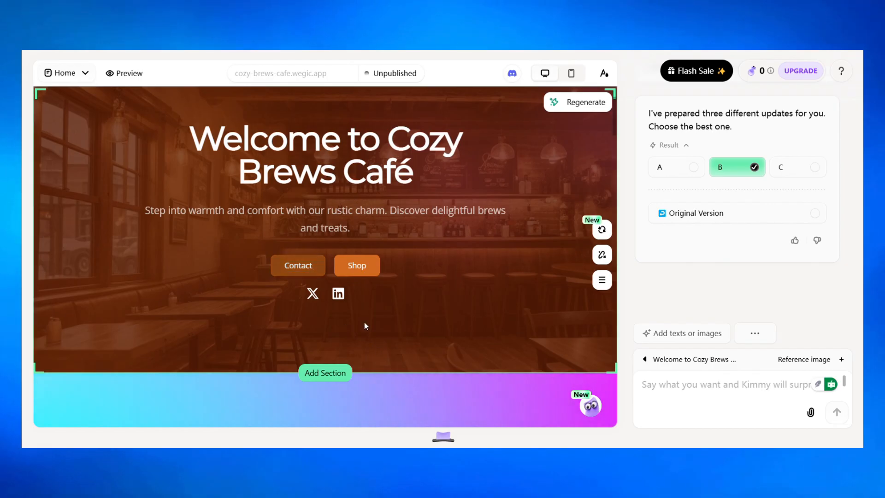
pyautogui.click(664, 173)
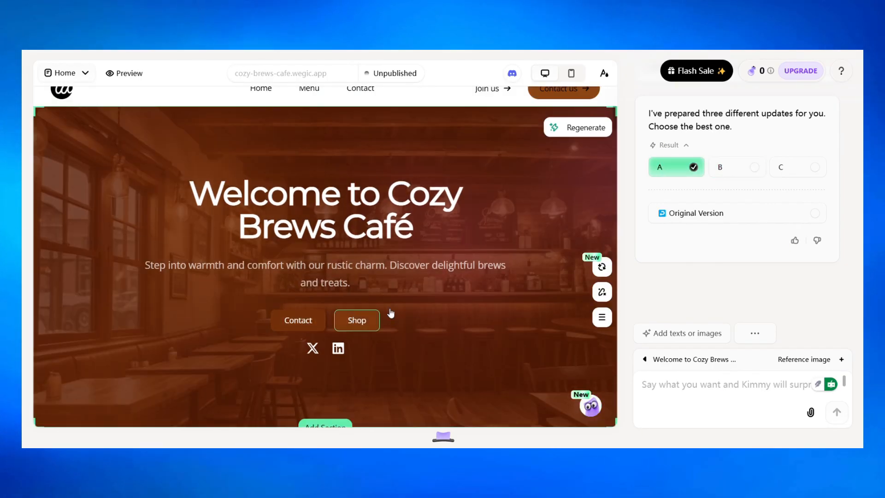
pyautogui.click(722, 168)
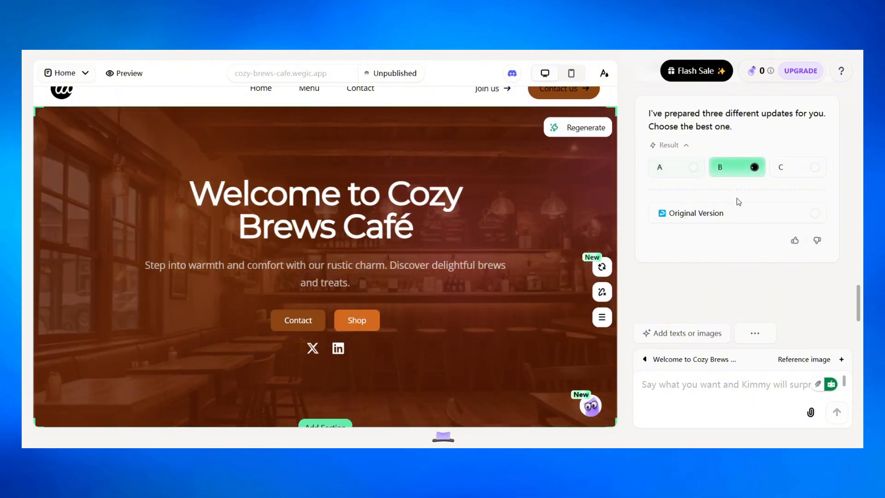
pyautogui.click(791, 167)
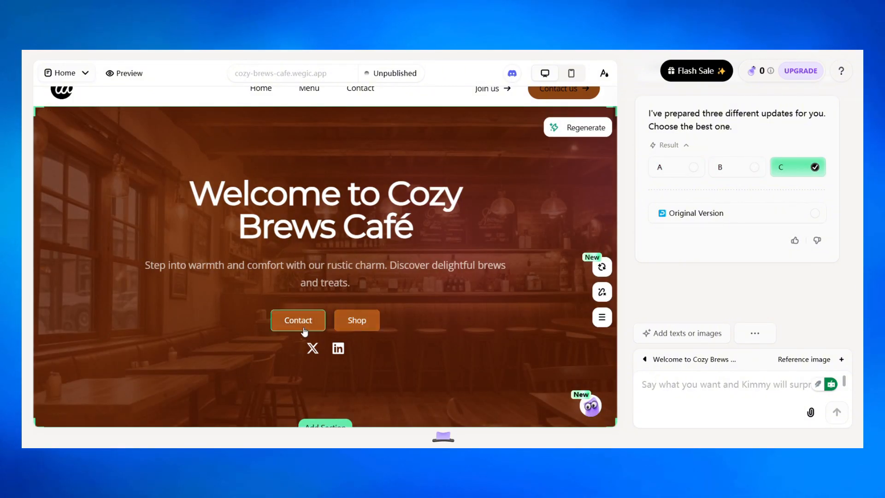
pyautogui.scroll(-1, 471, 243)
pyautogui.click(726, 168)
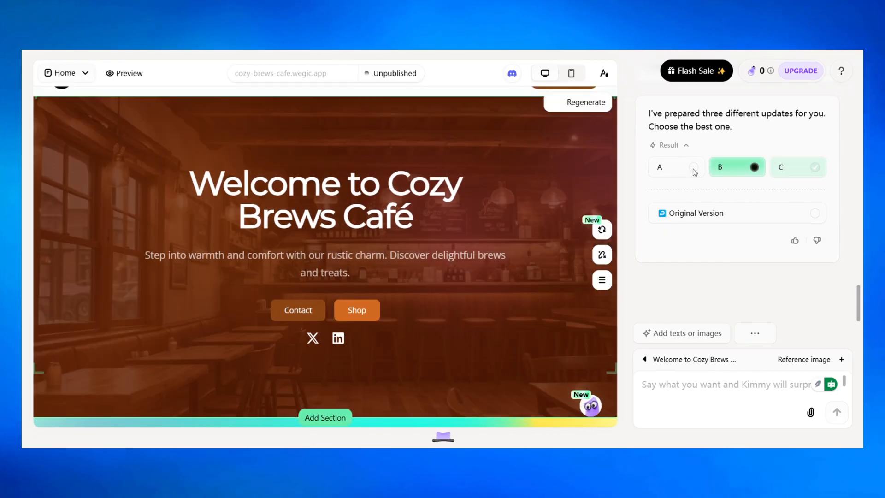
pyautogui.click(672, 168)
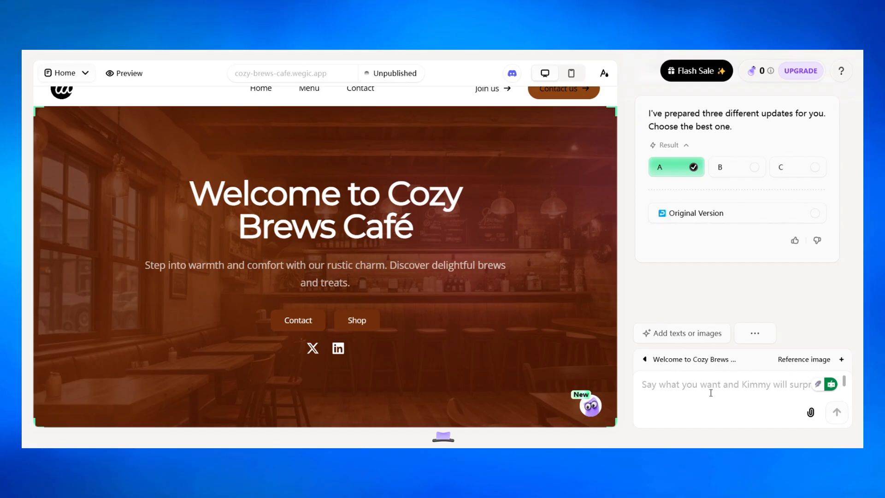
# Check the reference image options and review the Home page from the welcome section down to the footer
pyautogui.click(825, 359)
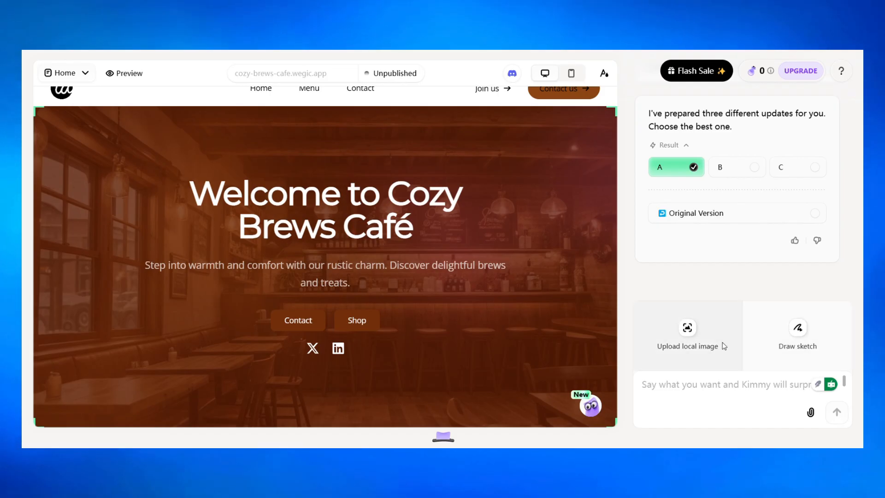
pyautogui.scroll(-15, 364, 239)
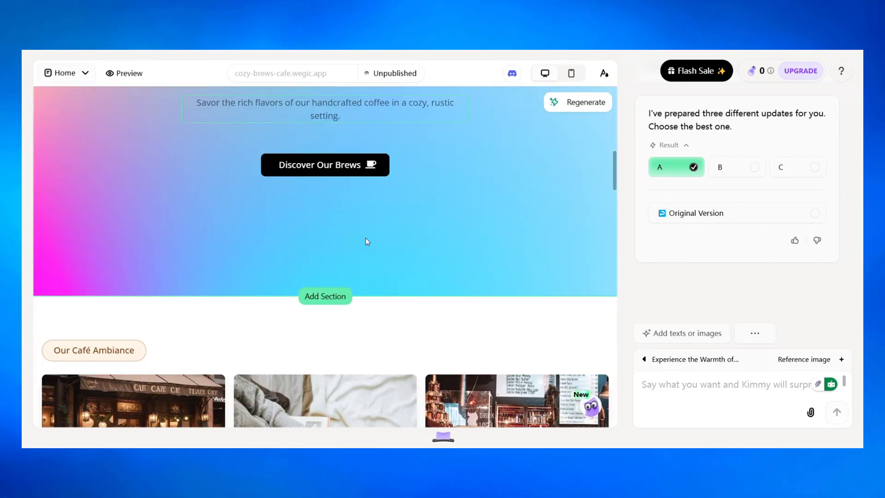
pyautogui.scroll(-20, 367, 241)
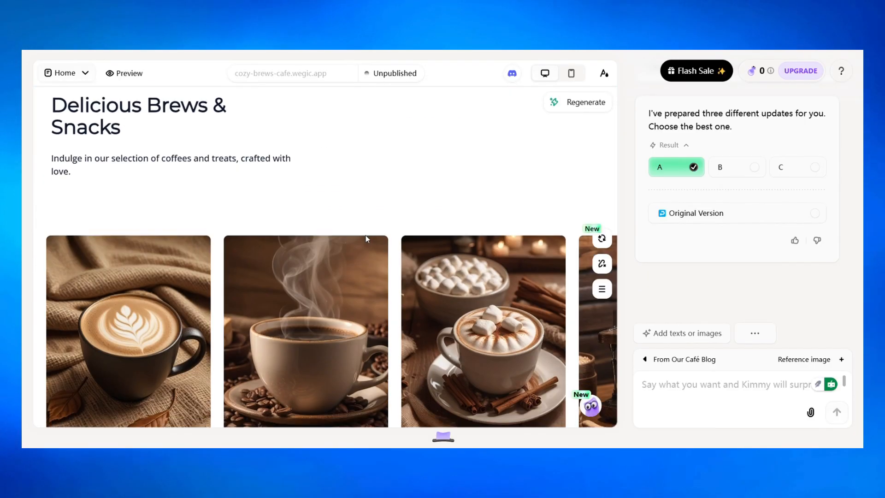
pyautogui.scroll(-8, 366, 238)
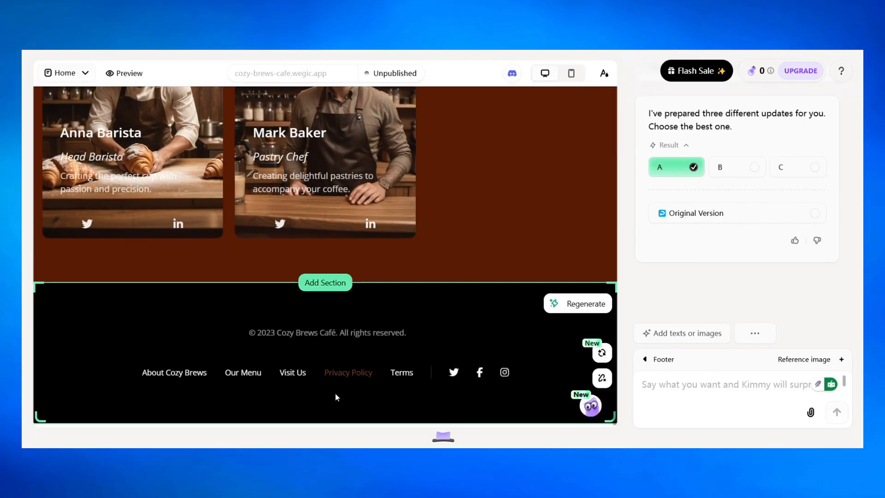